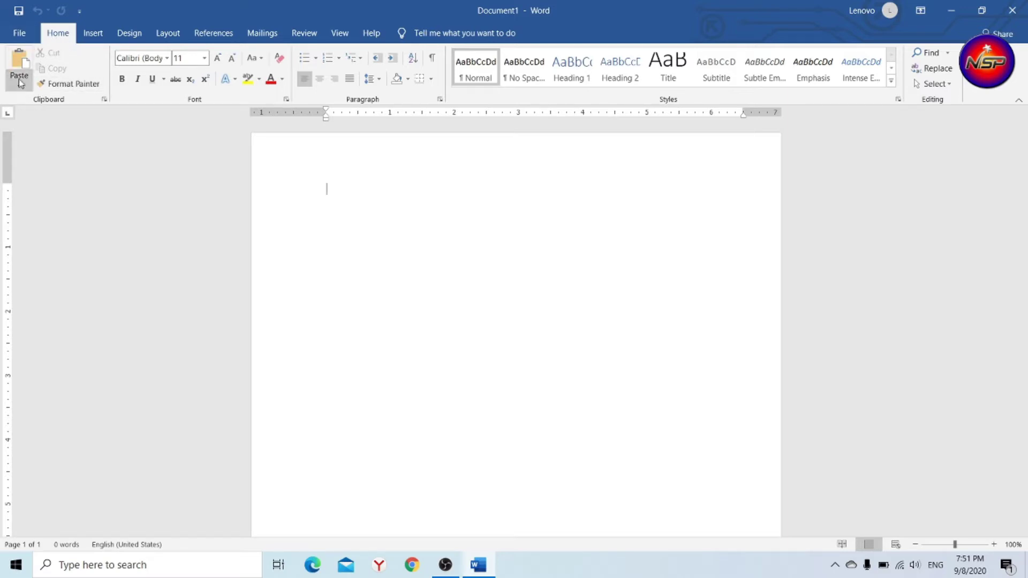
# Open the recent document 'abc' and place the caret after the NSP Solution line
pyautogui.click(73, 90)
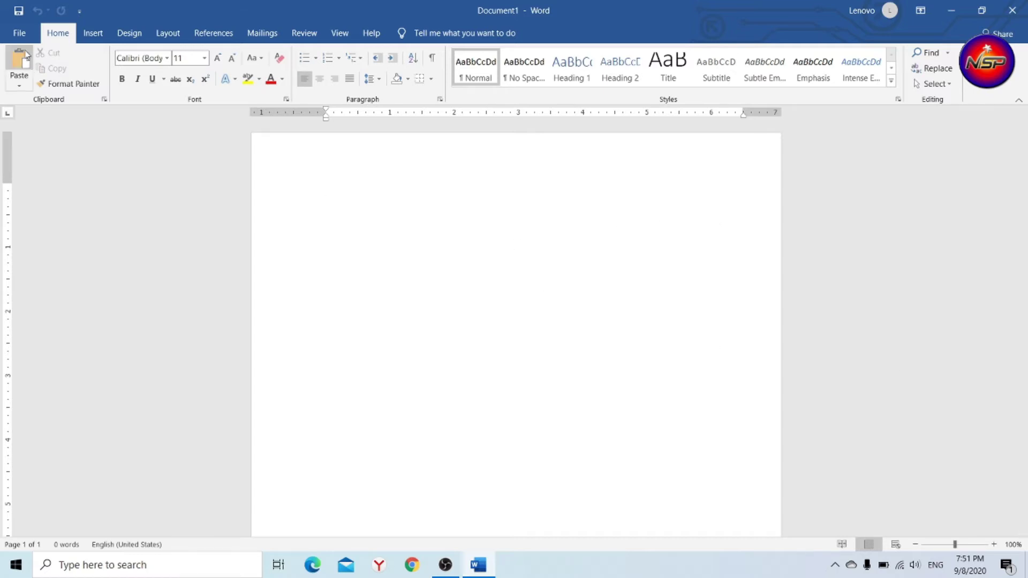
pyautogui.click(20, 32)
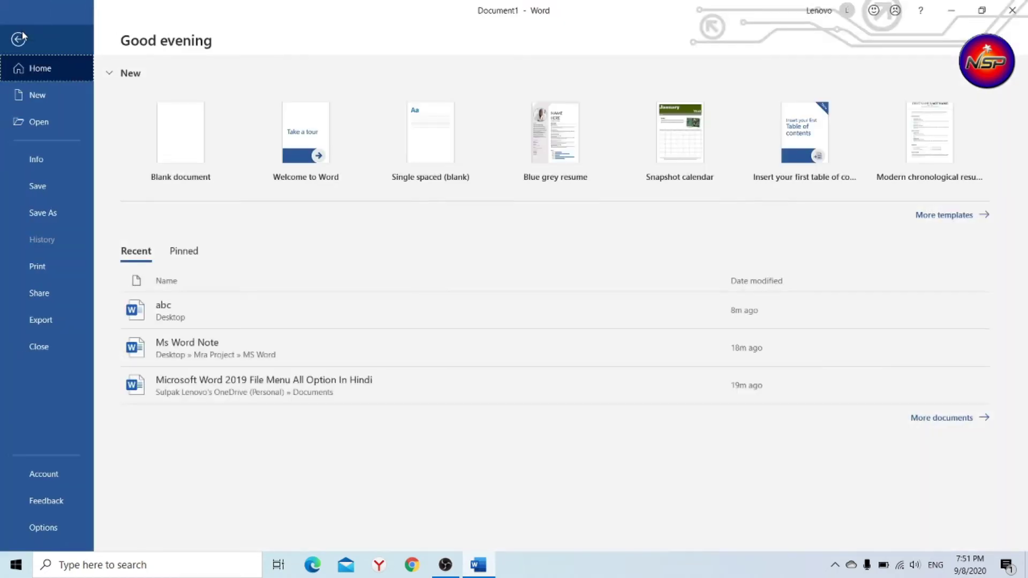
pyautogui.click(192, 316)
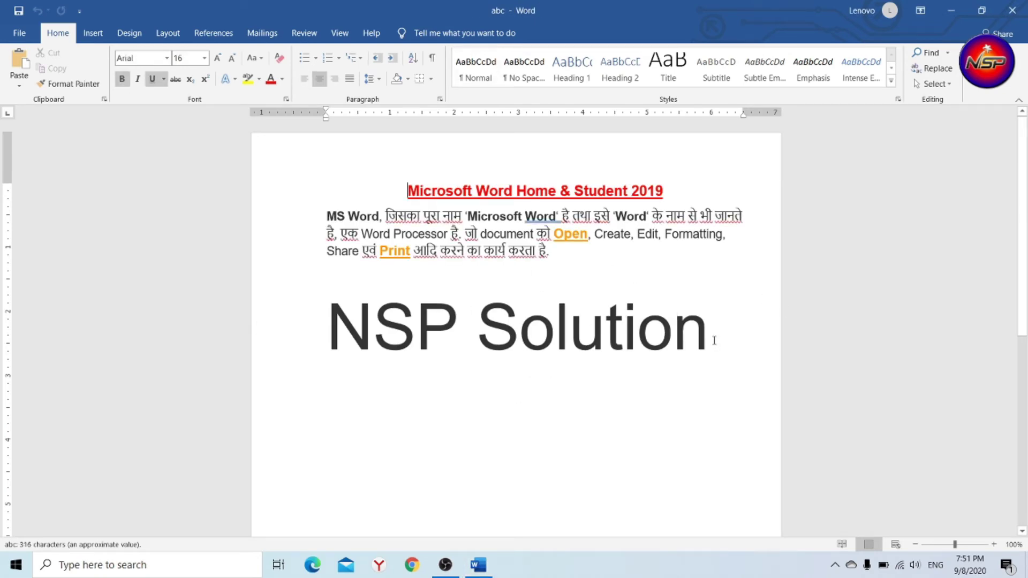
pyautogui.moveTo(714, 340); pyautogui.dragTo(287, 337)
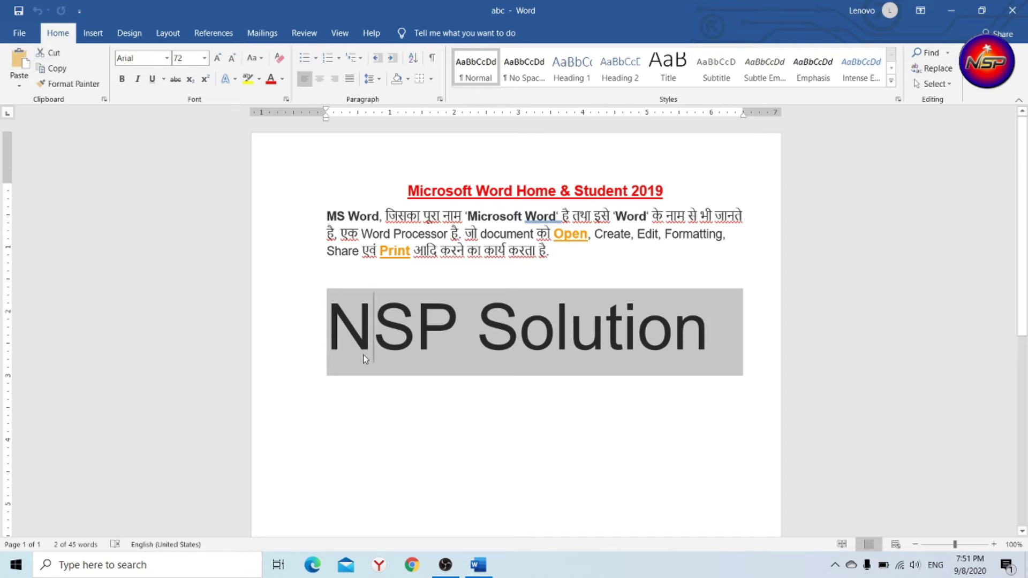
pyautogui.click(374, 321)
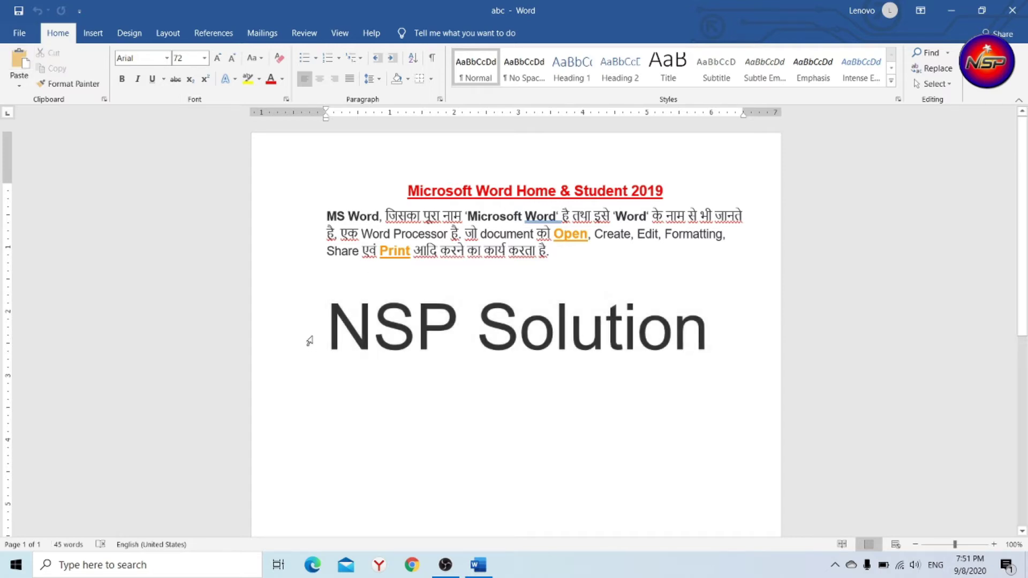
pyautogui.click(716, 335)
# Cut the NSP Solution line, add empty lines, and paste it back lower down
pyautogui.moveTo(717, 330)
pyautogui.mouseDown()
pyautogui.moveTo(545, 330)
pyautogui.moveTo(321, 311)
pyautogui.mouseUp()
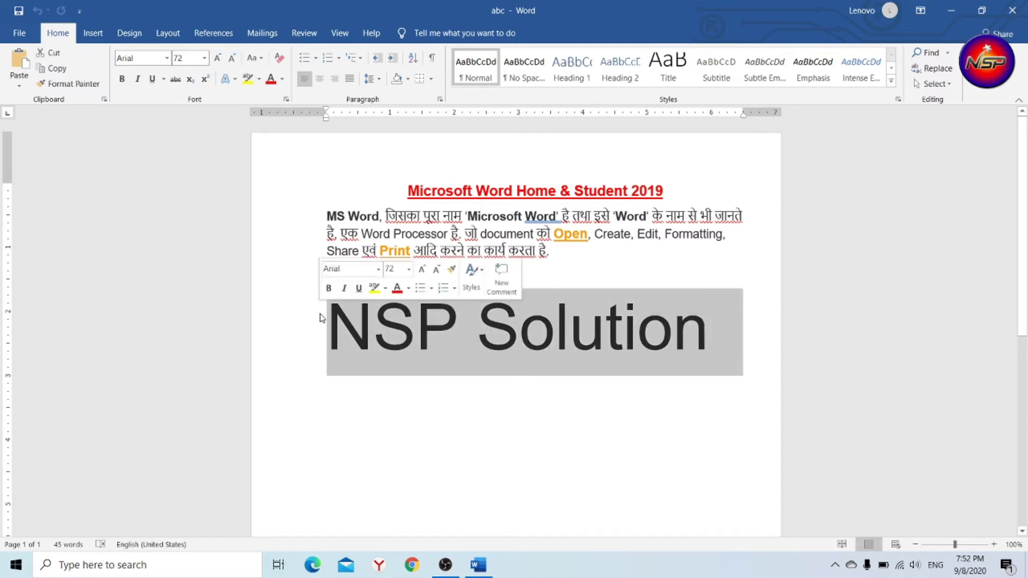
pyautogui.click(56, 56)
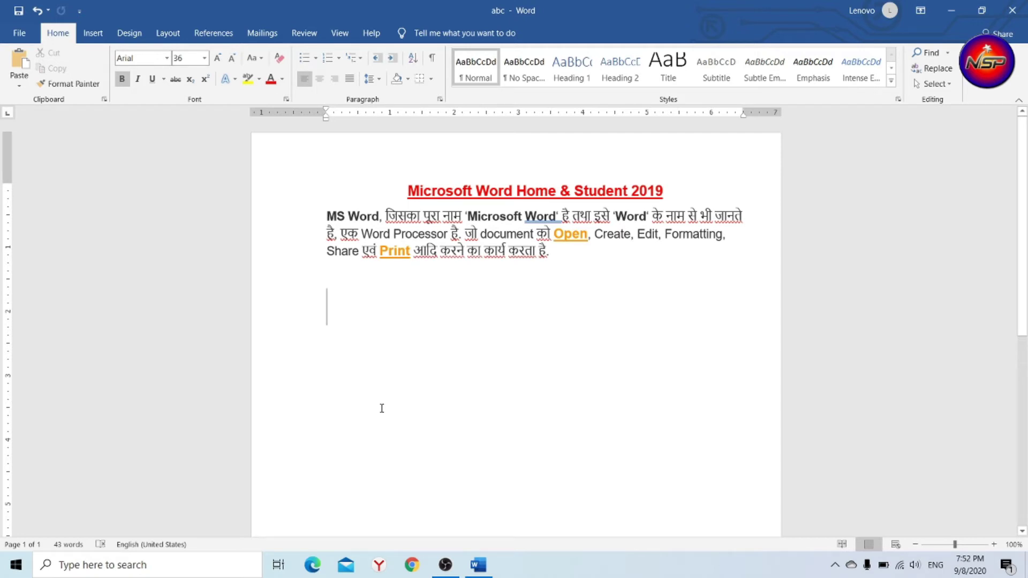
pyautogui.press('Return')
pyautogui.press('Return')
pyautogui.click(21, 60)
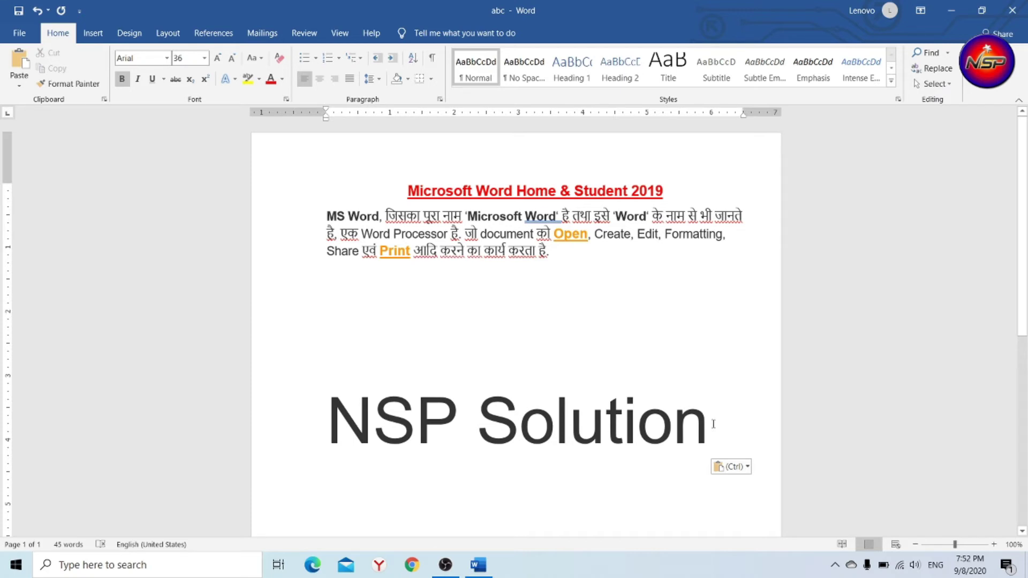
# Copy the NSP Solution line and paste a duplicate onto the empty line, removing the extra paragraph
pyautogui.moveTo(713, 424); pyautogui.dragTo(278, 429)
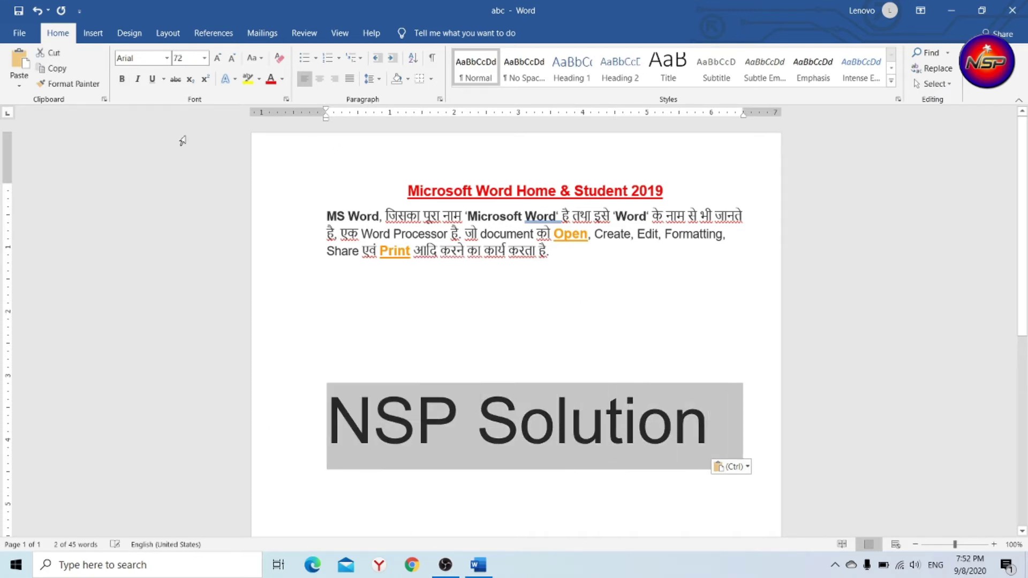
pyautogui.click(53, 68)
pyautogui.click(378, 324)
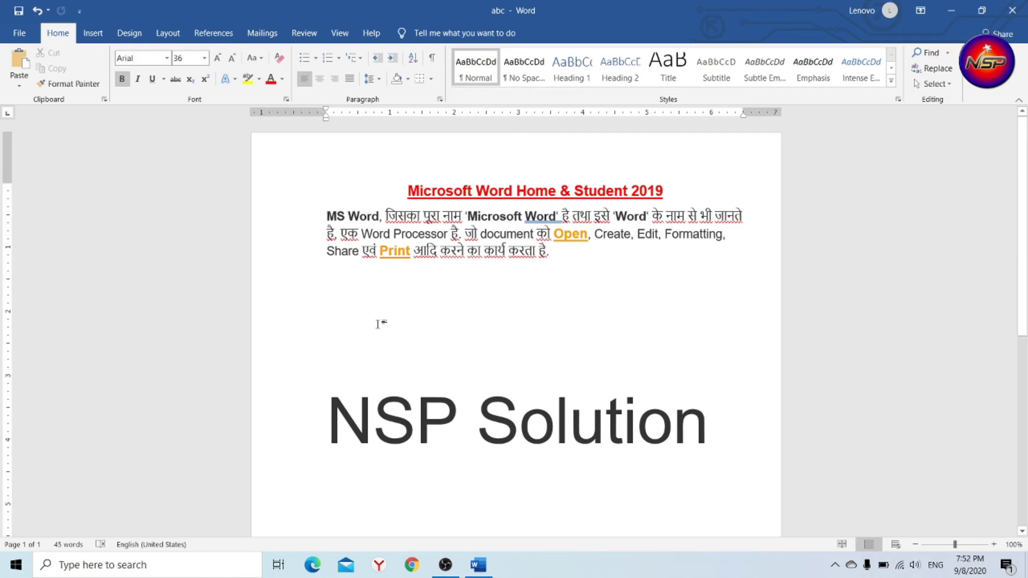
pyautogui.click(18, 67)
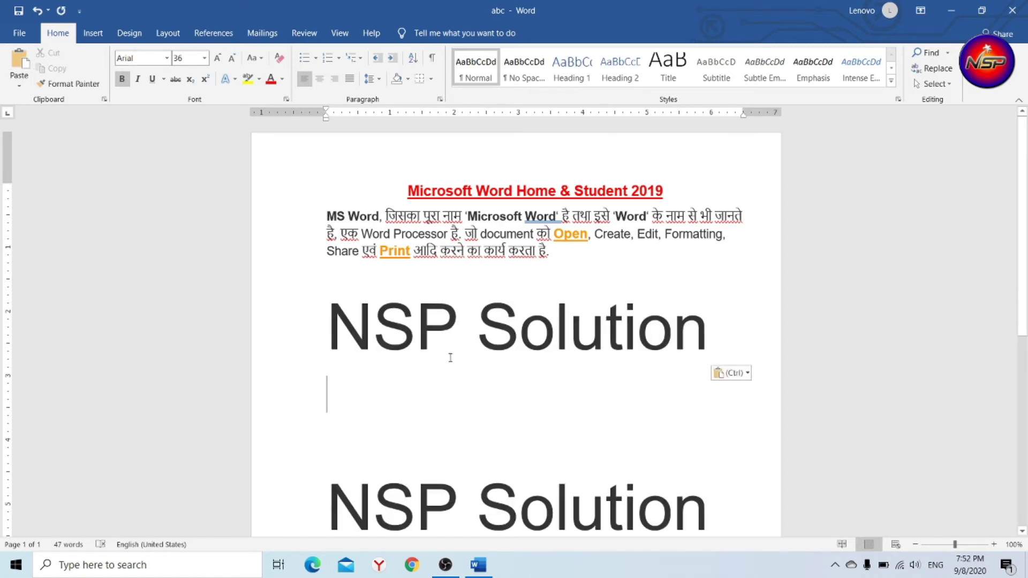
pyautogui.press('BackSpace')
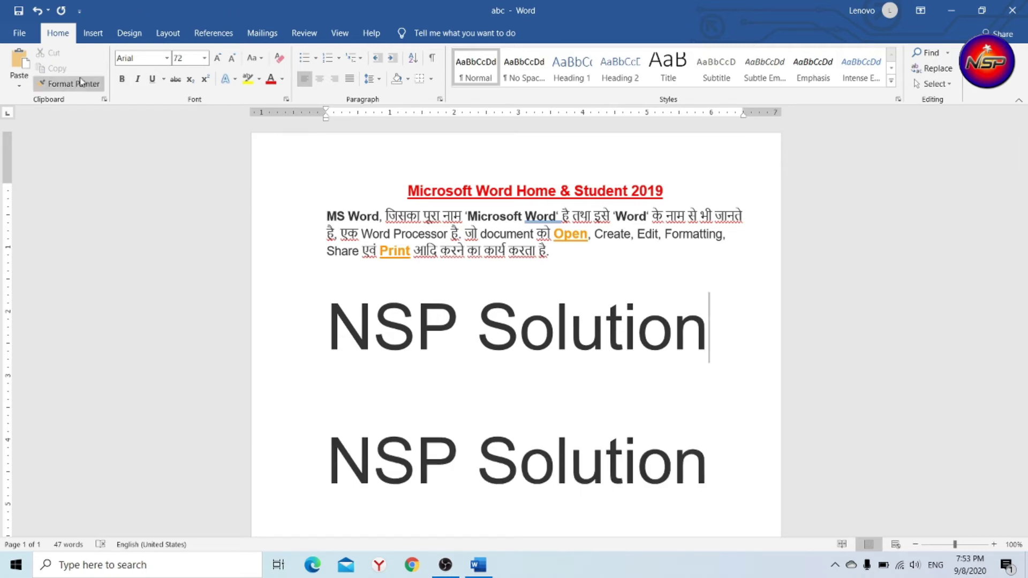
pyautogui.click(19, 87)
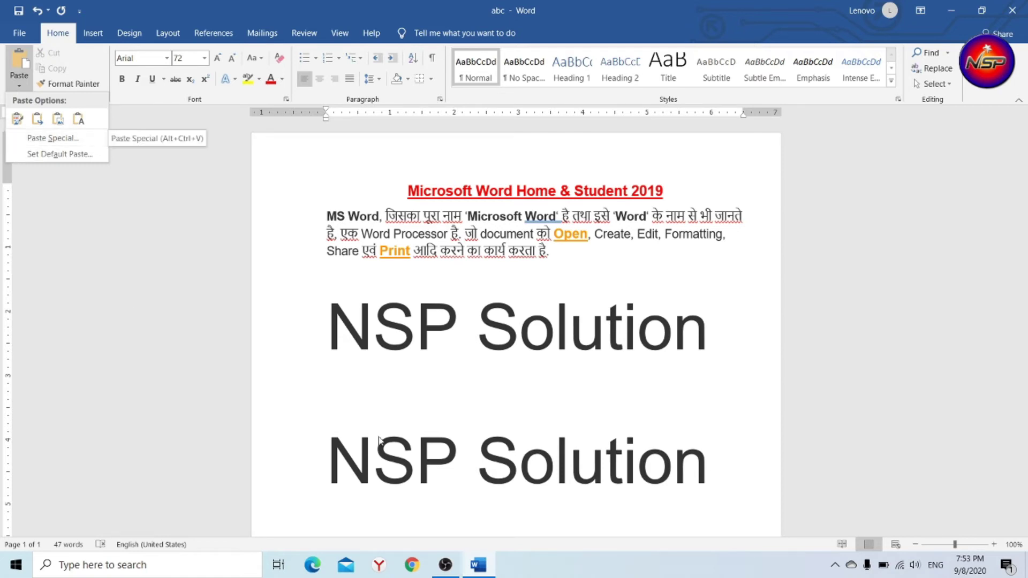
# Select the whole second NSP Solution line and bring up the Paste Special format choices
pyautogui.click(549, 442)
pyautogui.scroll(-1, 617, 433)
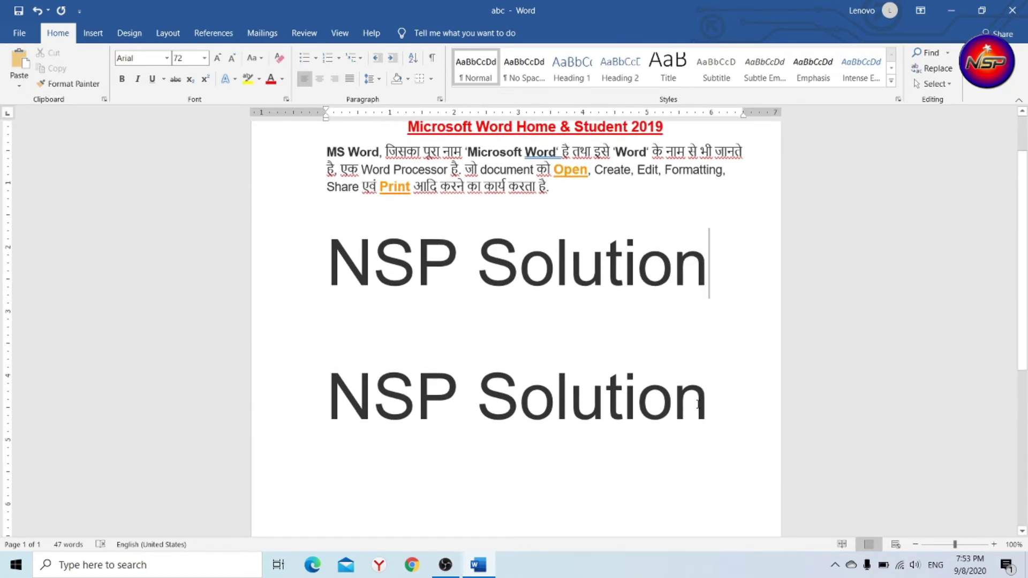
pyautogui.moveTo(708, 401); pyautogui.dragTo(328, 396)
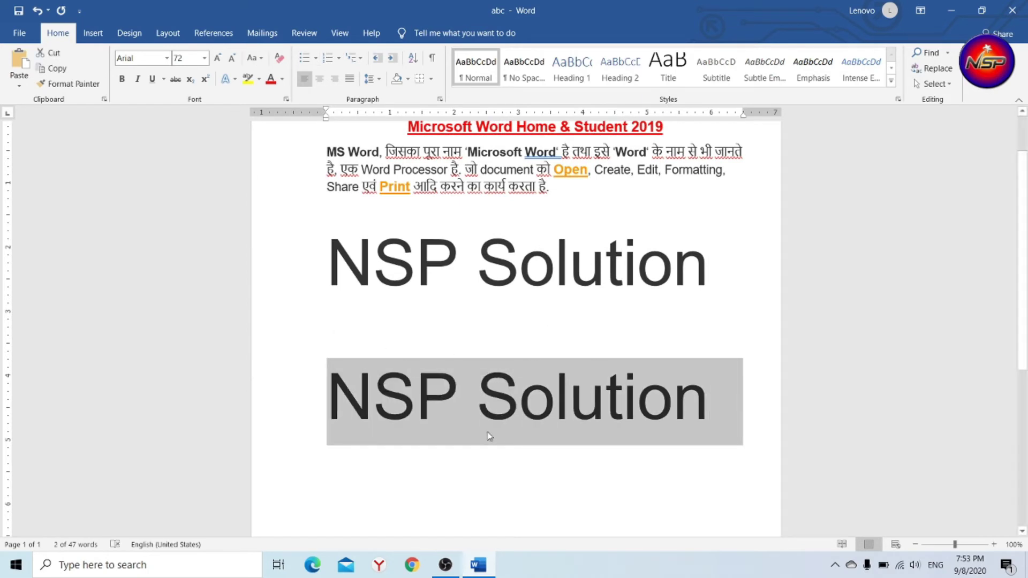
pyautogui.click(458, 396)
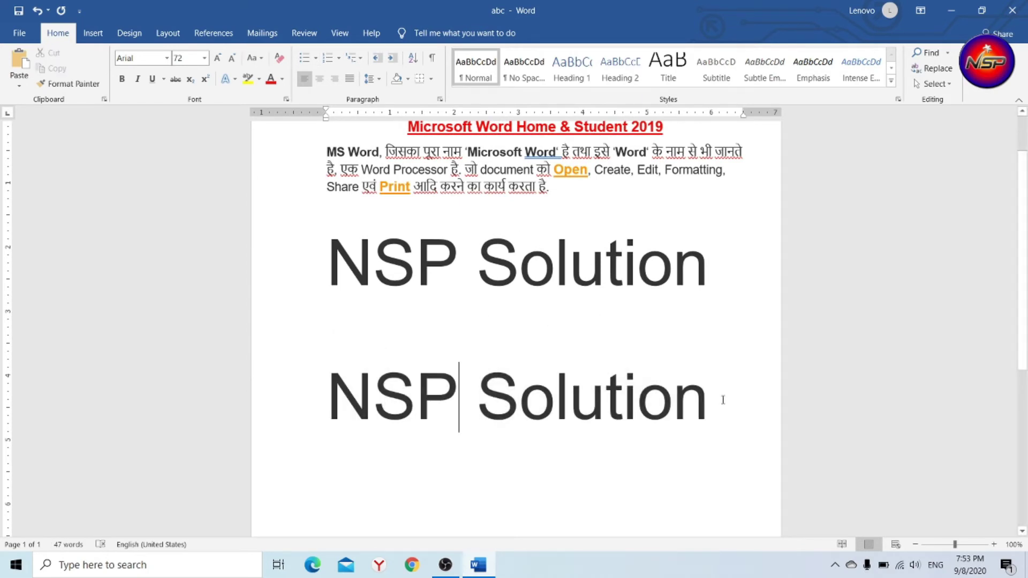
pyautogui.moveTo(723, 402); pyautogui.dragTo(328, 399)
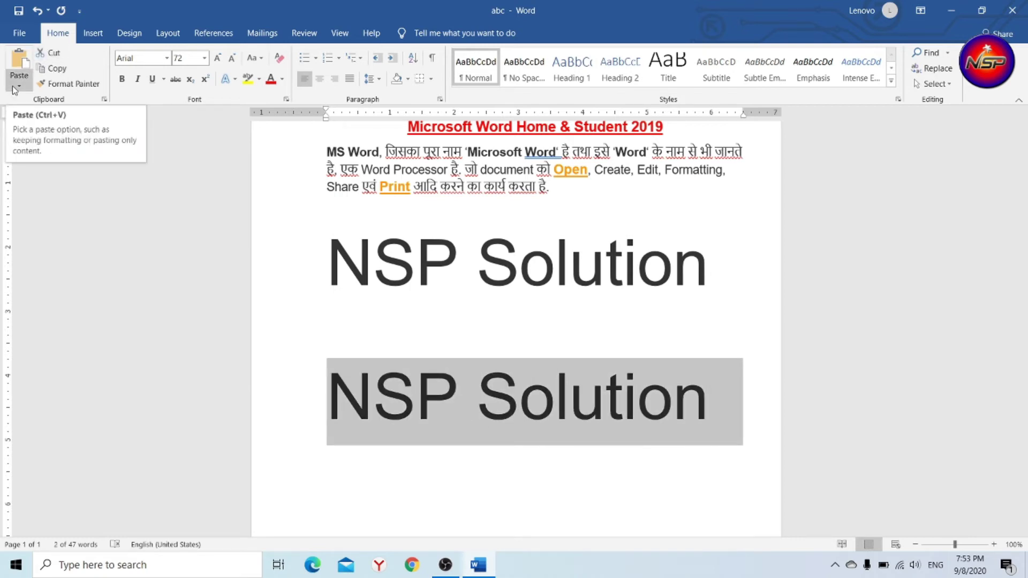
pyautogui.click(554, 389)
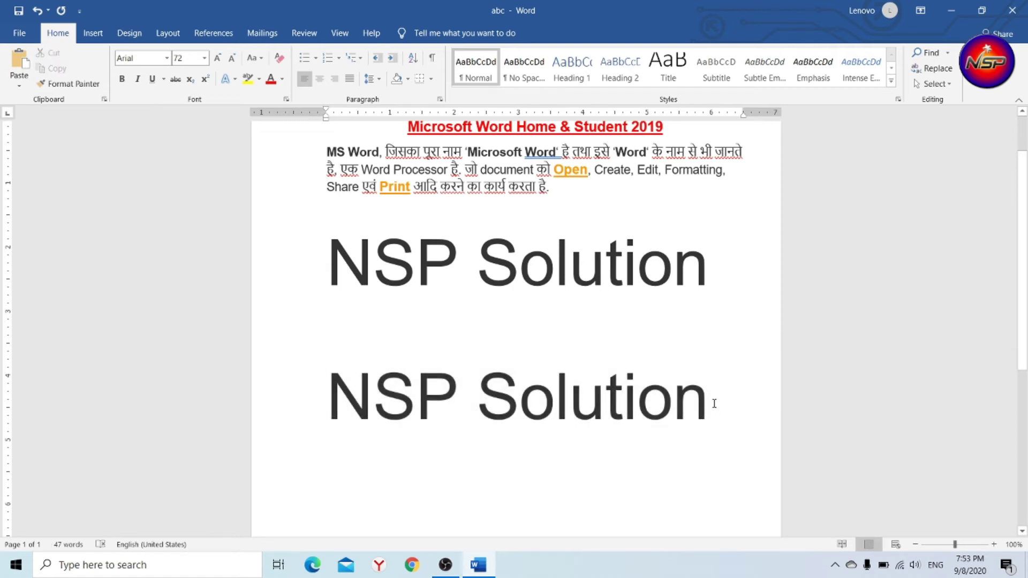
pyautogui.moveTo(714, 404); pyautogui.dragTo(300, 368)
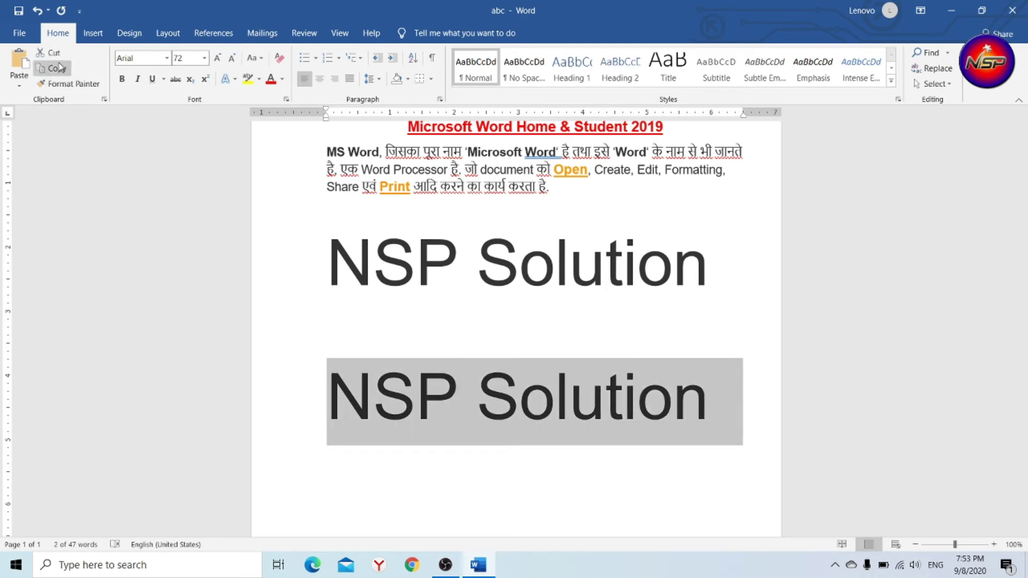
pyautogui.click(21, 85)
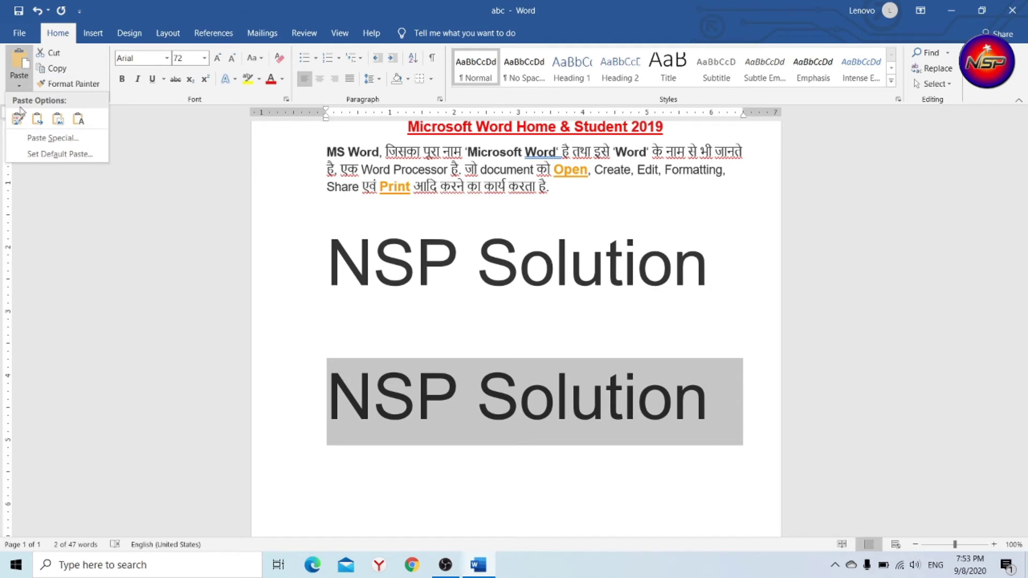
pyautogui.click(52, 138)
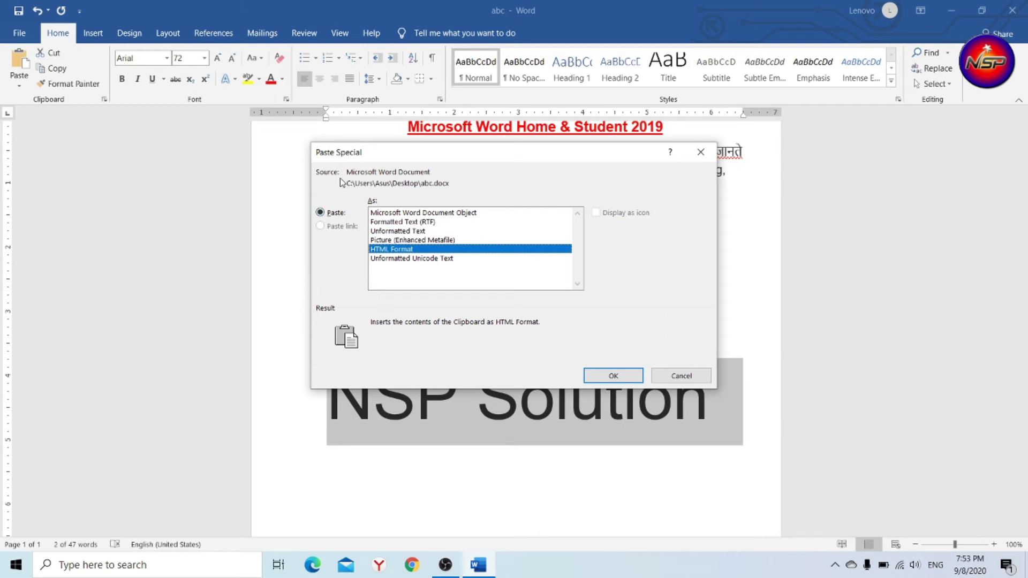
# Paste as a Microsoft Word Document Object, then delete that middle pasted object
pyautogui.click(382, 213)
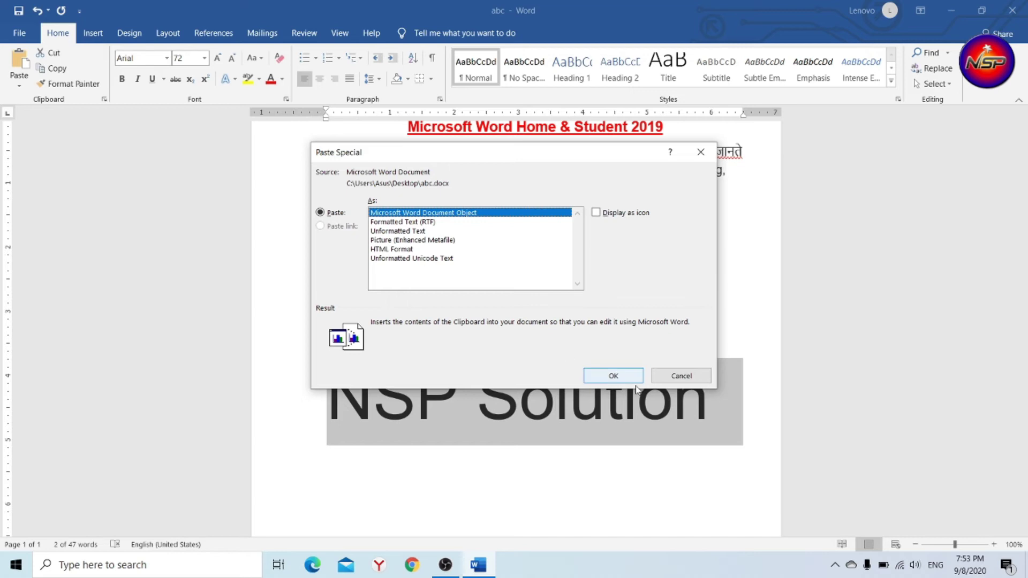
pyautogui.click(614, 377)
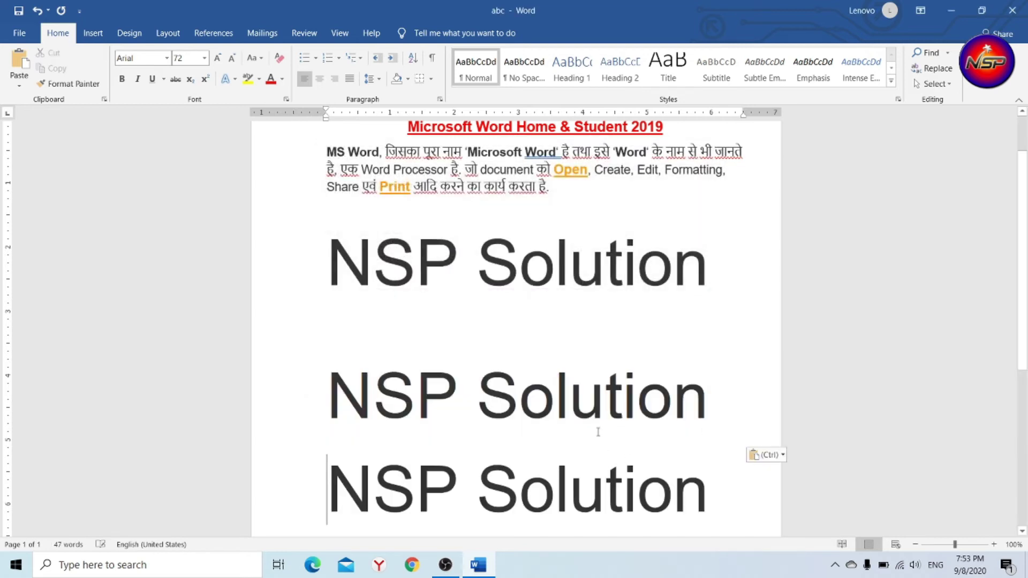
pyautogui.click(374, 411)
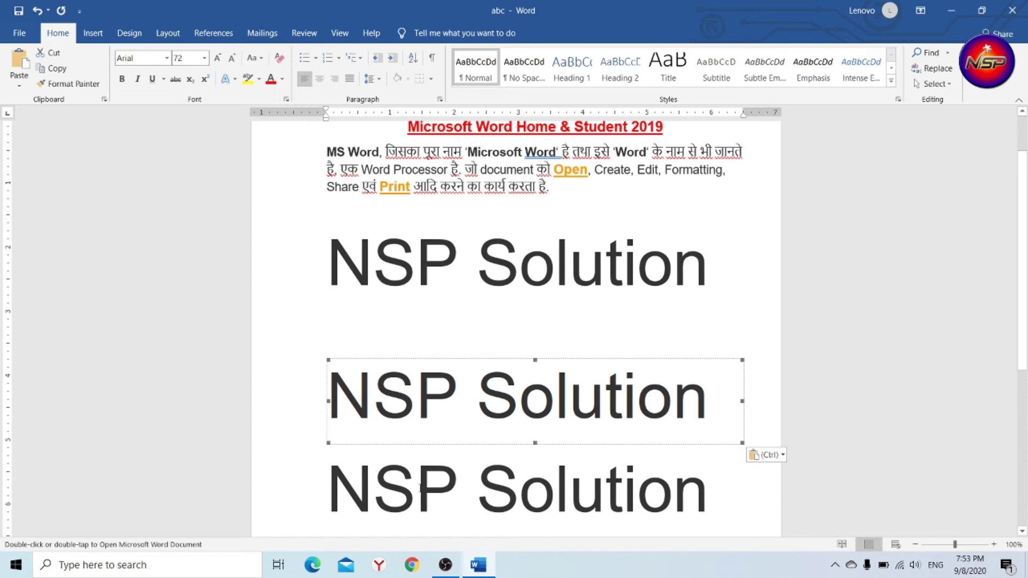
pyautogui.click(416, 491)
pyautogui.click(510, 396)
pyautogui.press('Delete')
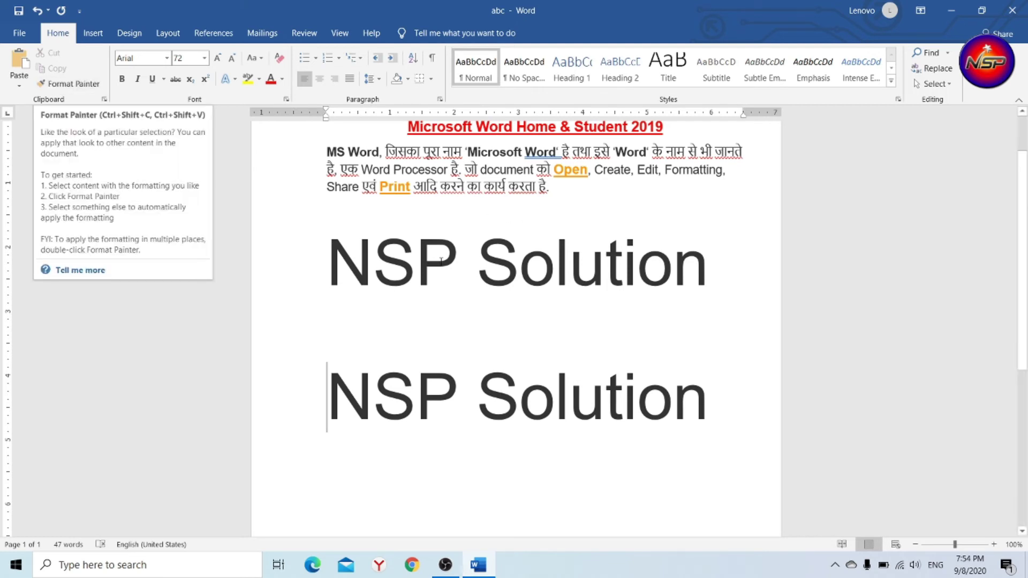
# Select the entire first NSP Solution line below the paragraph
pyautogui.click(520, 324)
pyautogui.moveTo(720, 265); pyautogui.dragTo(319, 266)
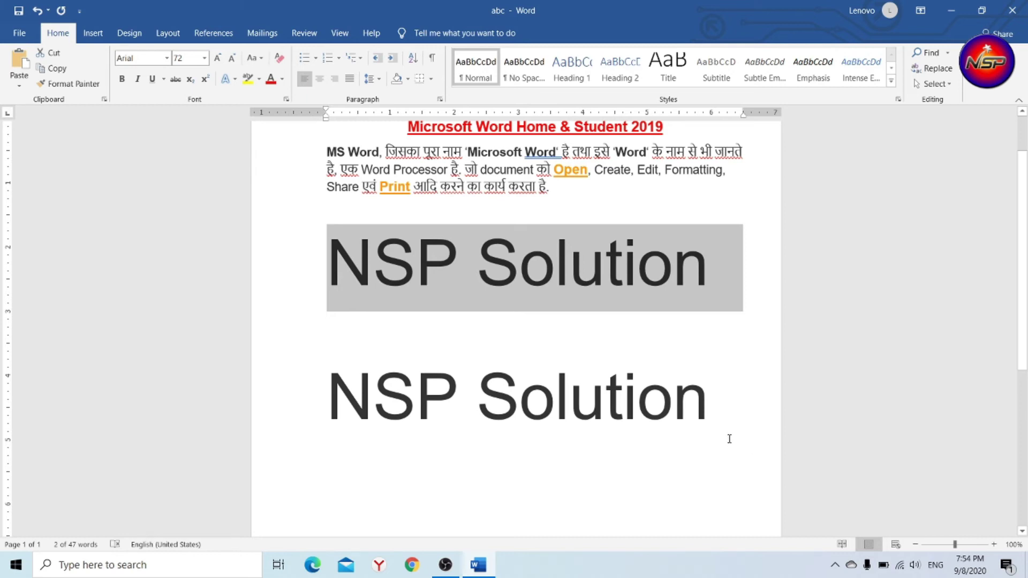
pyautogui.click(505, 306)
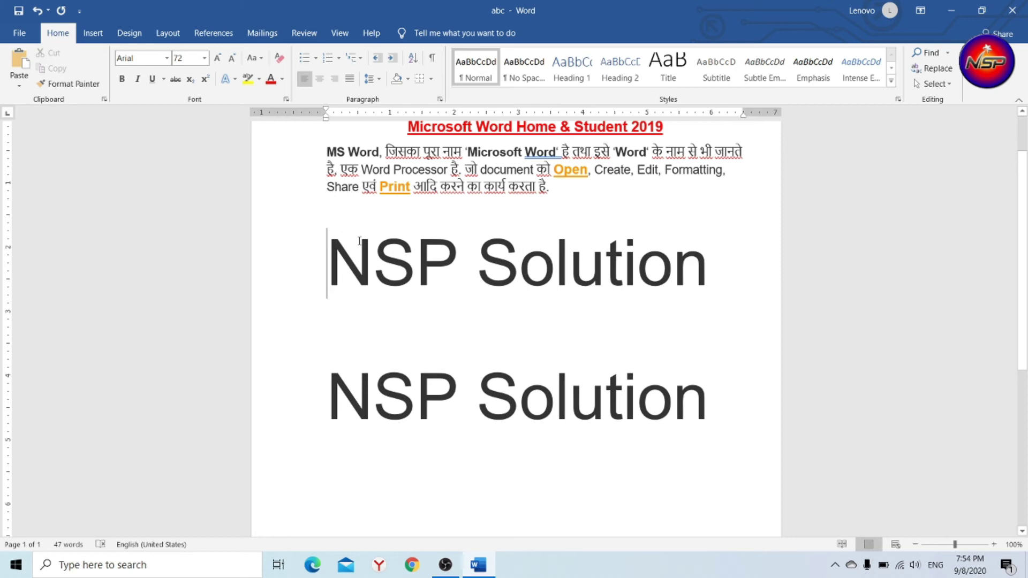
pyautogui.moveTo(329, 240); pyautogui.dragTo(741, 257)
pyautogui.click(540, 411)
pyautogui.moveTo(328, 257); pyautogui.dragTo(669, 261)
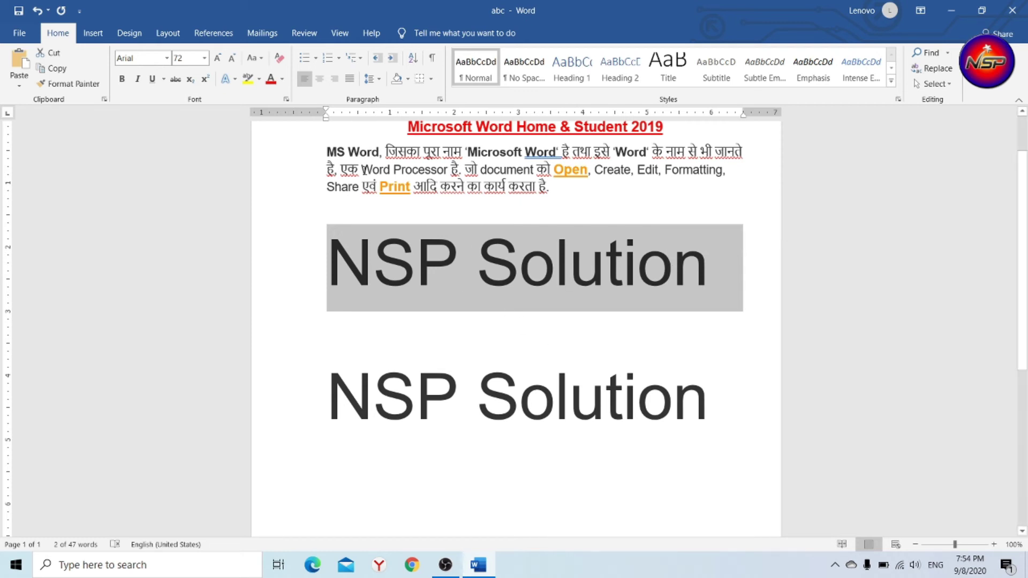
# Set the first line's font to Algerian and shrink it to size 36
pyautogui.click(167, 57)
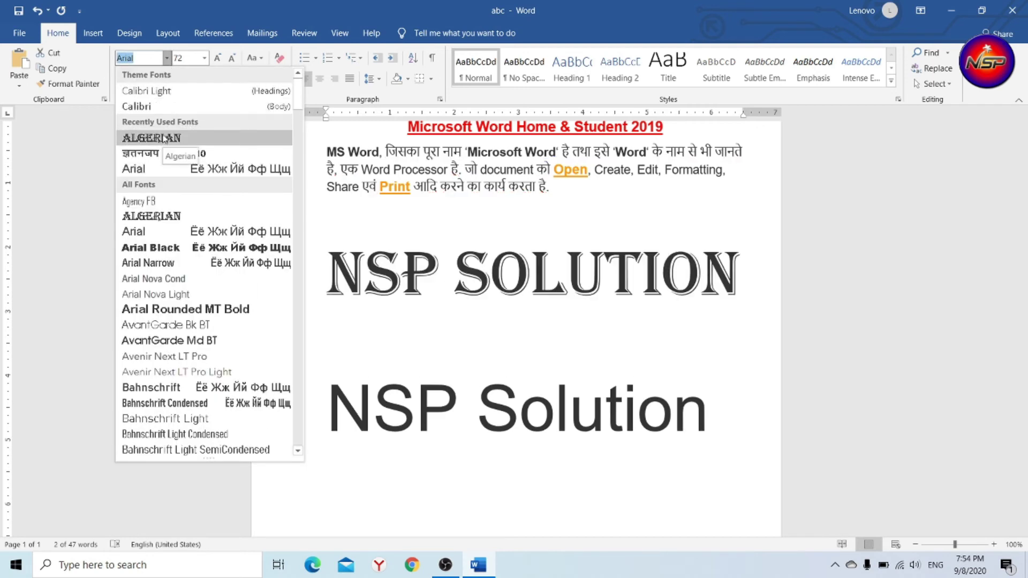
pyautogui.click(155, 138)
pyautogui.click(232, 64)
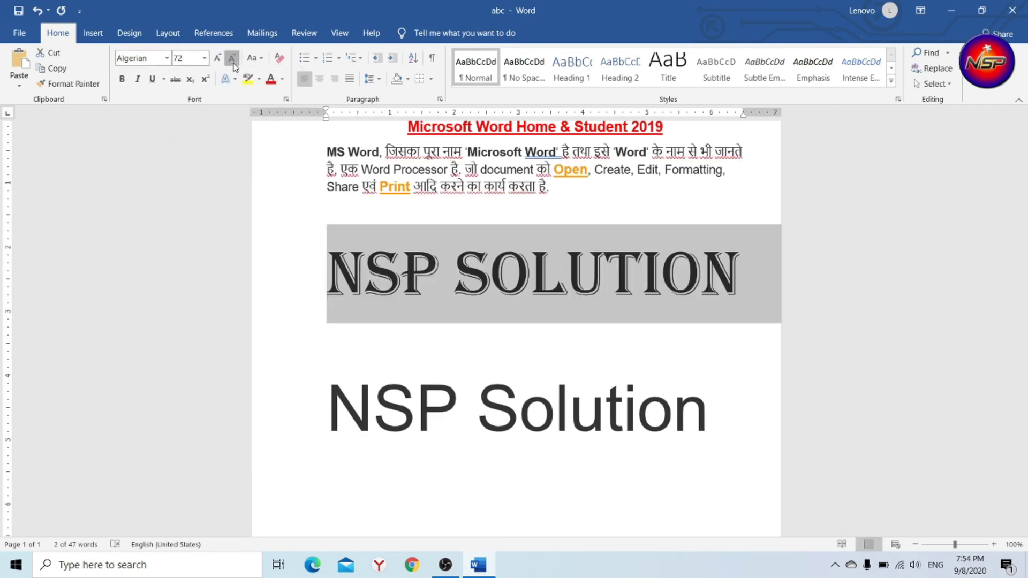
pyautogui.click(232, 64)
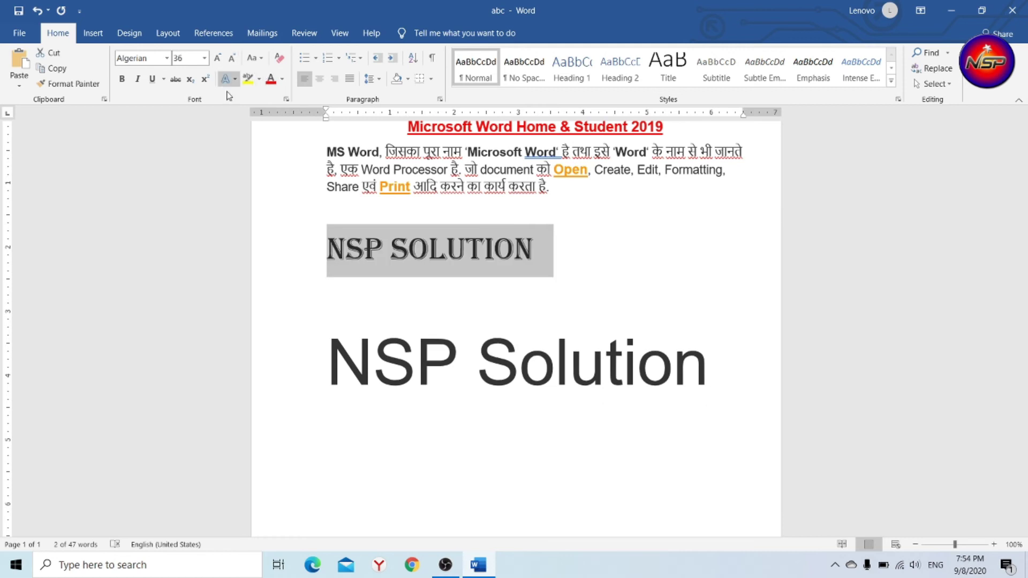
# Make the heading text red with a yellow highlight and underline it
pyautogui.click(283, 79)
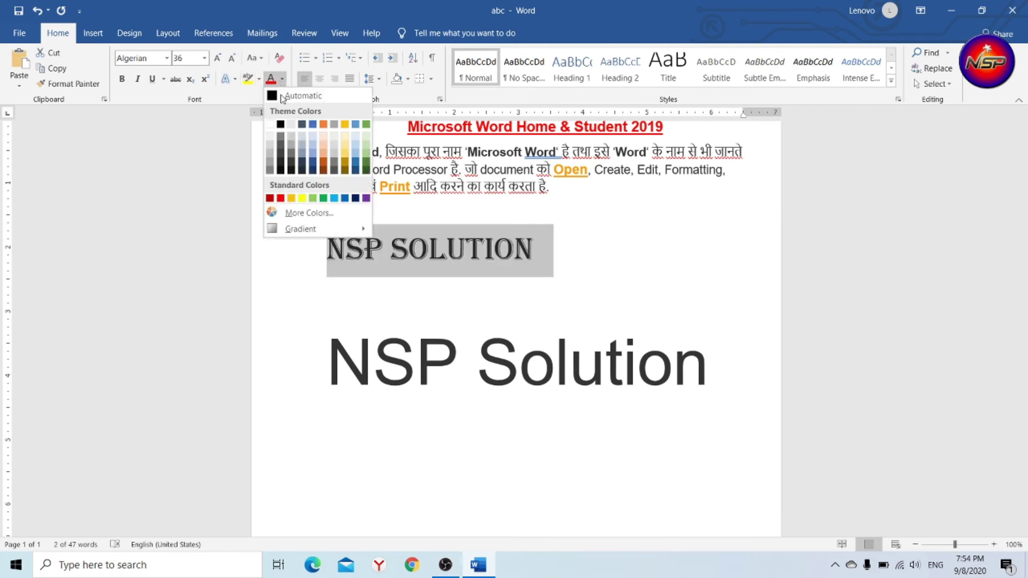
pyautogui.click(281, 198)
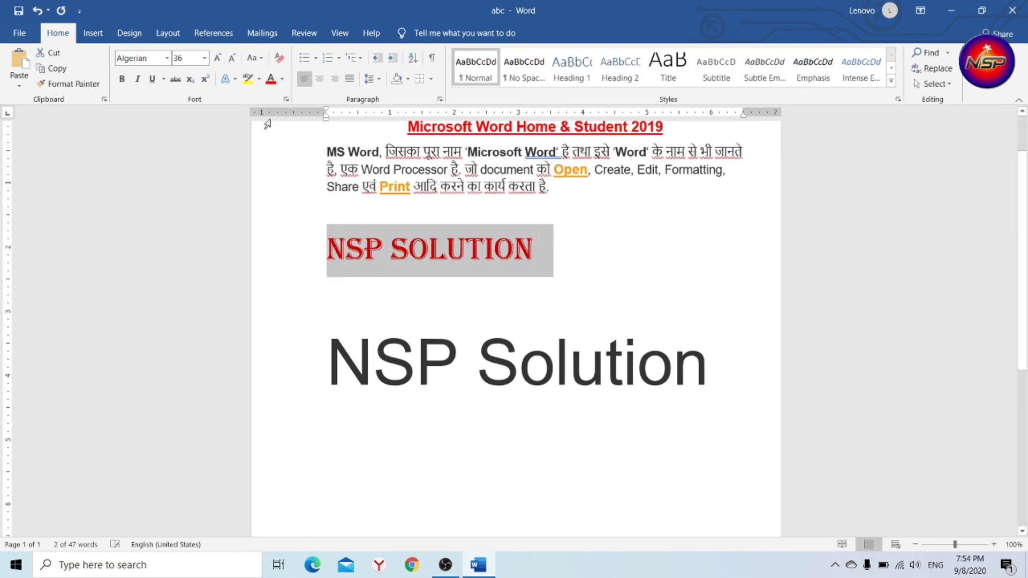
pyautogui.click(248, 80)
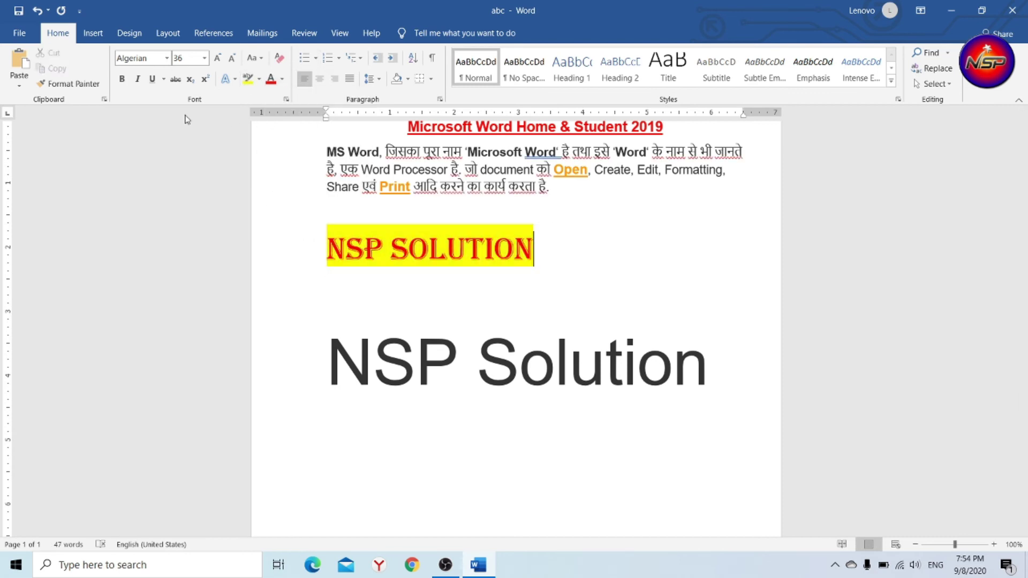
pyautogui.click(152, 80)
pyautogui.moveTo(537, 250); pyautogui.dragTo(303, 218)
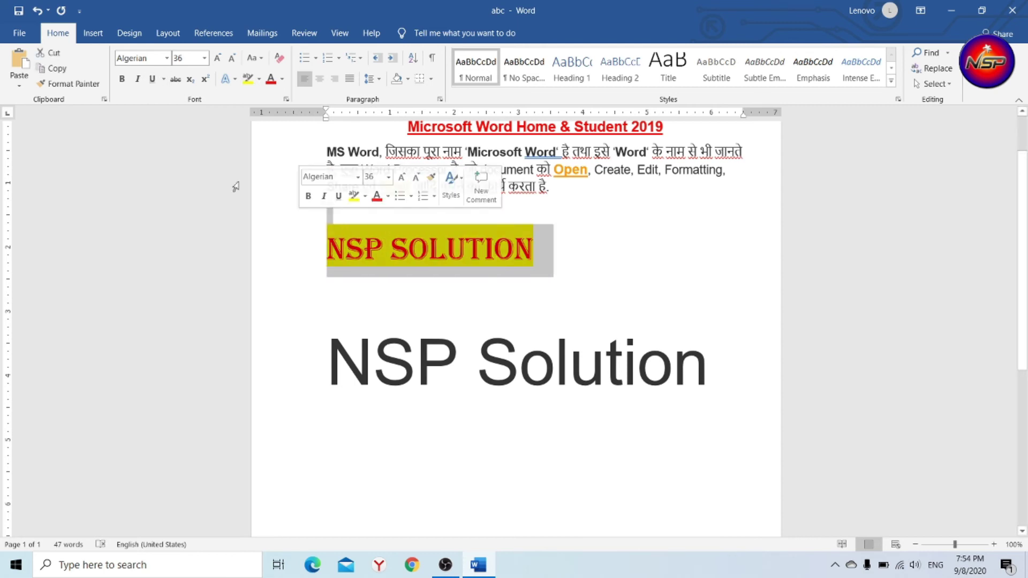
pyautogui.click(154, 79)
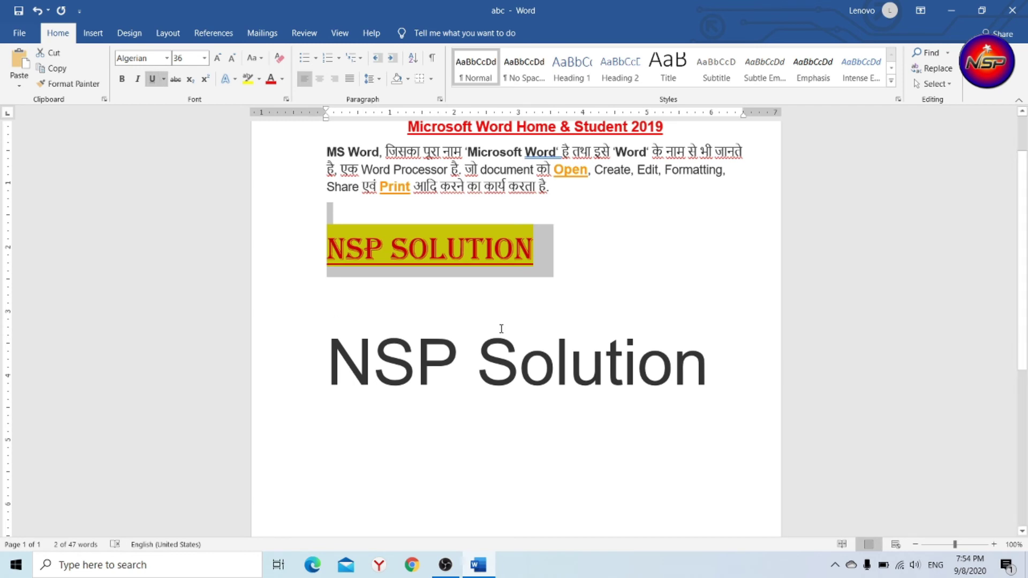
pyautogui.click(381, 337)
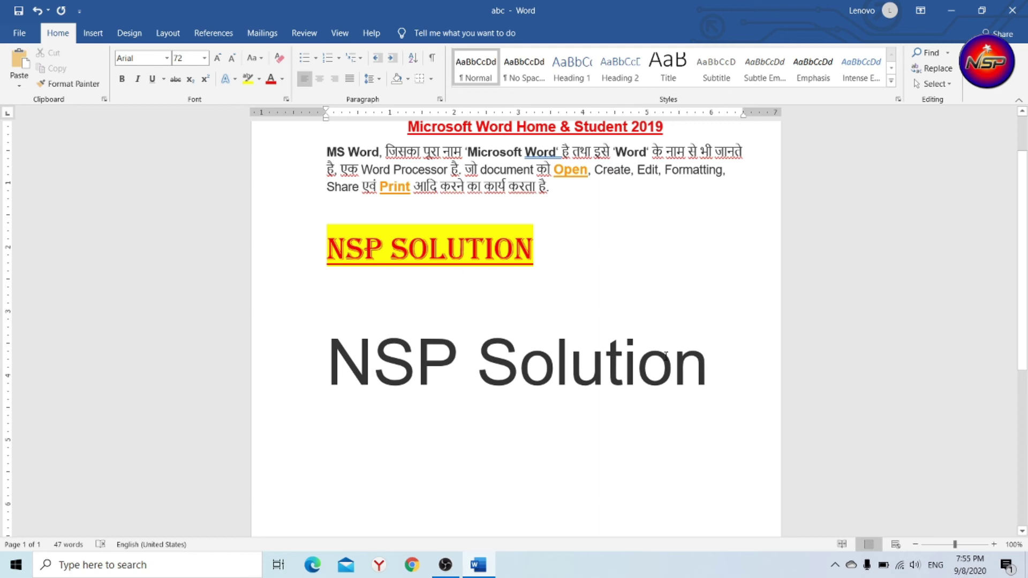
# Copy the NSP SOLUTION heading's formatting onto the second line with Format Painter
pyautogui.doubleClick(545, 251)
pyautogui.click(282, 242)
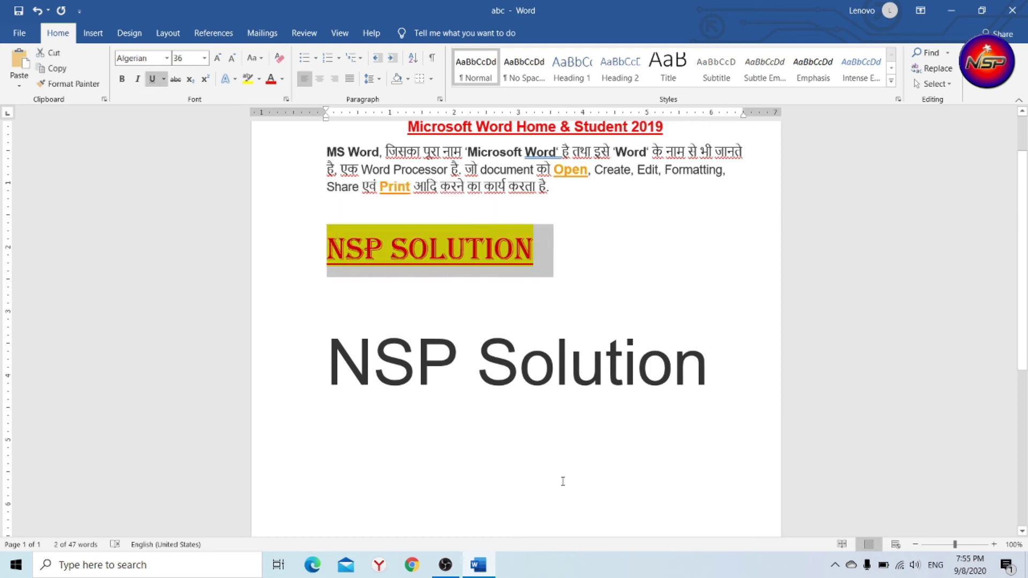
pyautogui.click(84, 83)
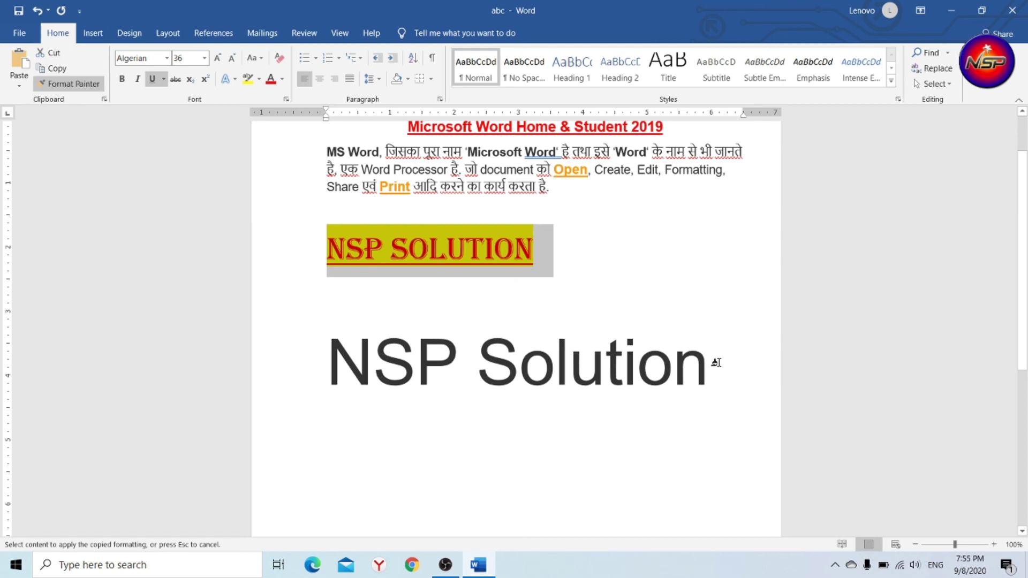
pyautogui.moveTo(716, 362); pyautogui.dragTo(336, 334)
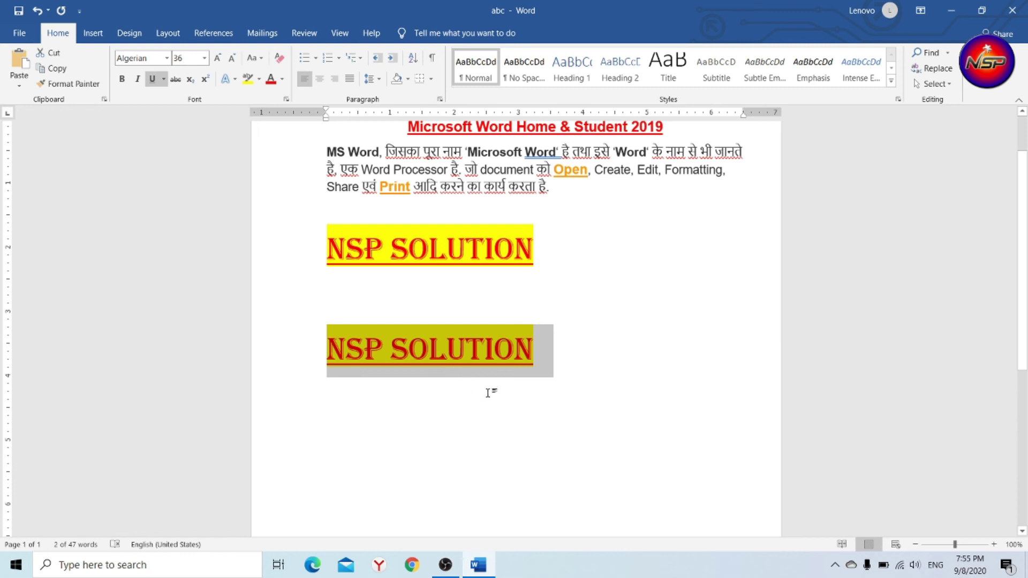
# Clear all formatting from the second line, leaving plain 11-pt Calibri text
pyautogui.click(279, 60)
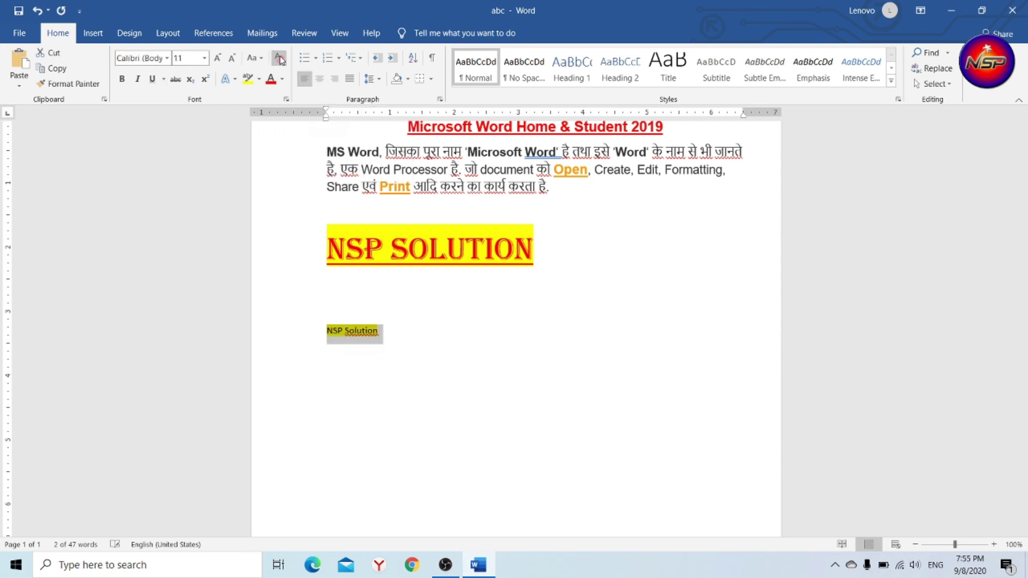